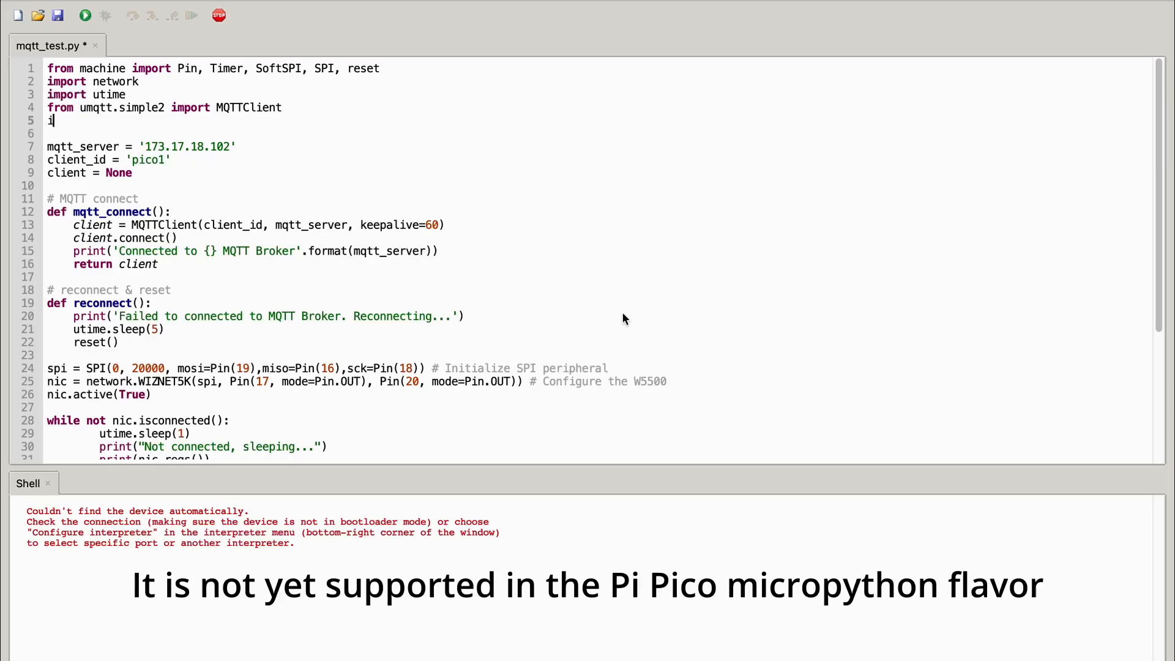
type("import dht")
Step: Import dht and json and create sensor = dht.DHT11(machine.pin(4))
key("Return")
type("import ")
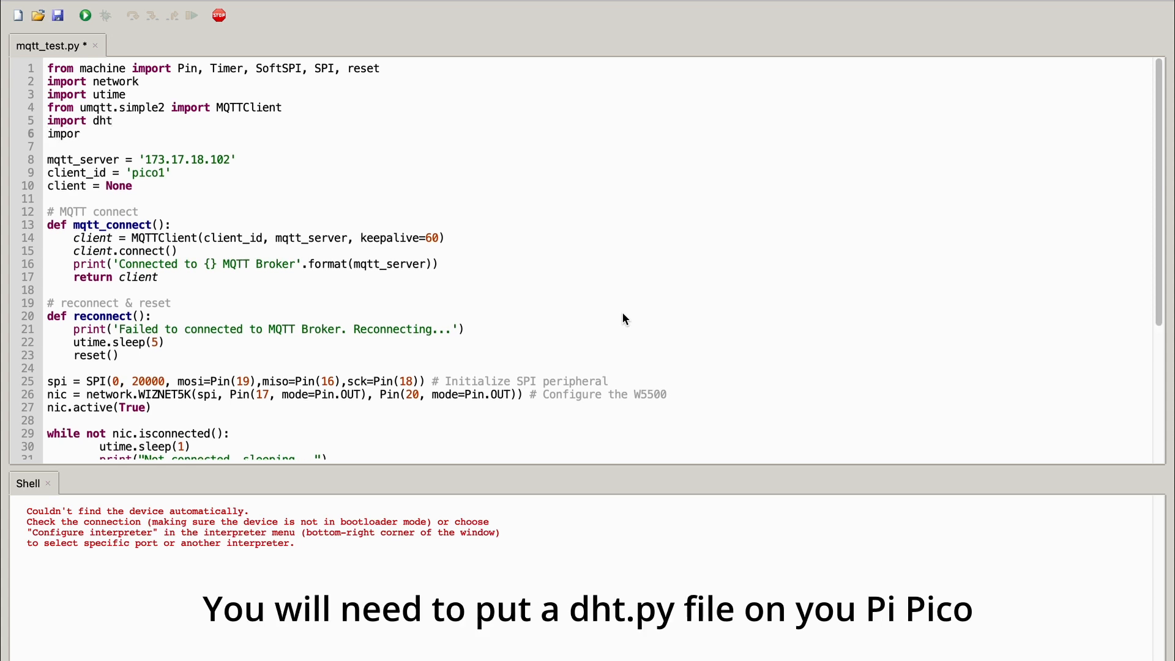
type("json")
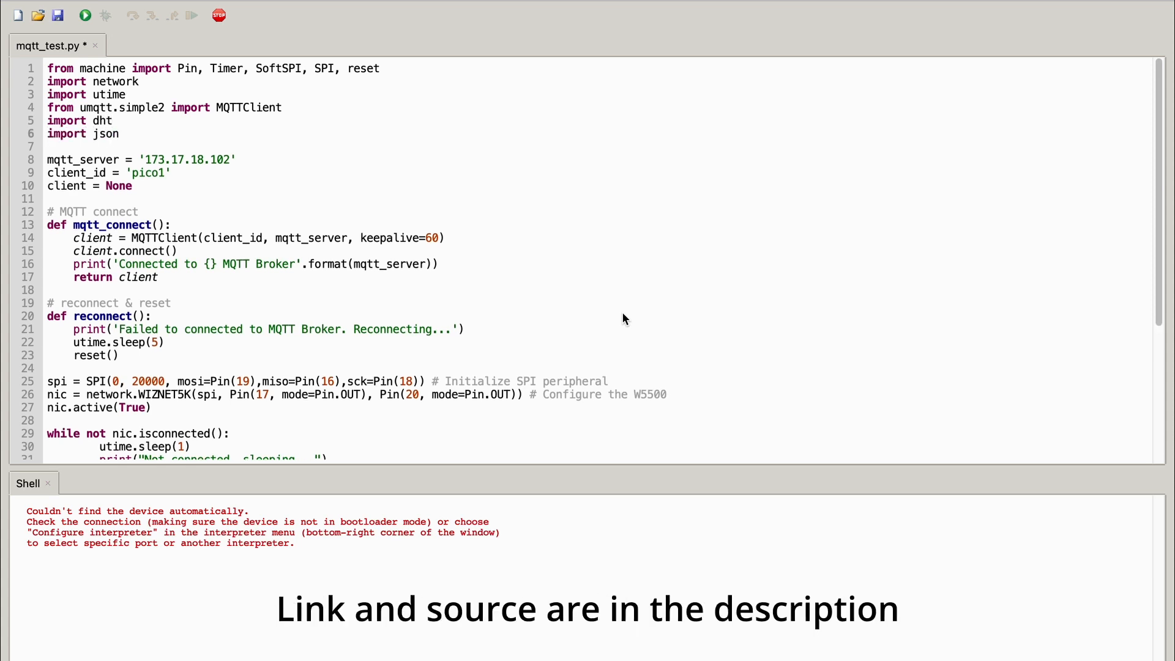
key("Return")
key("Return")
type("se")
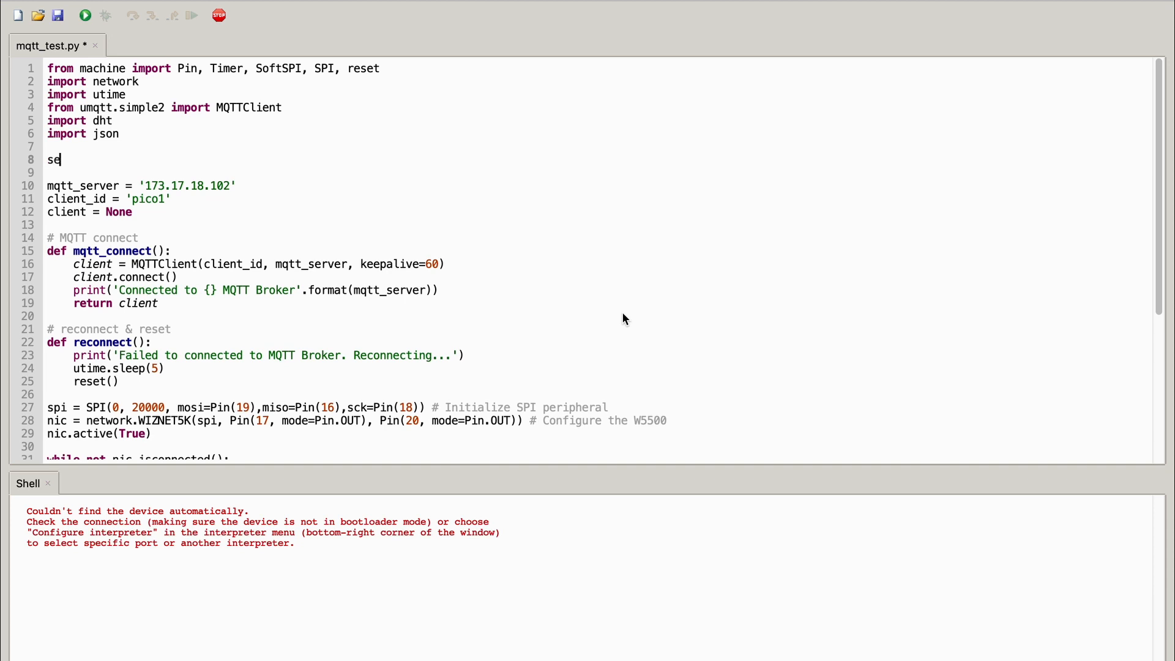
type("nsor = ")
type("d")
type("ht.DHT11")
type("(machine.pin(4))")
Step: Define readSensor() calling sensor.meassure() and returning (sensor.temperature(), sensor.humidity())
key("Return")
key("Return")
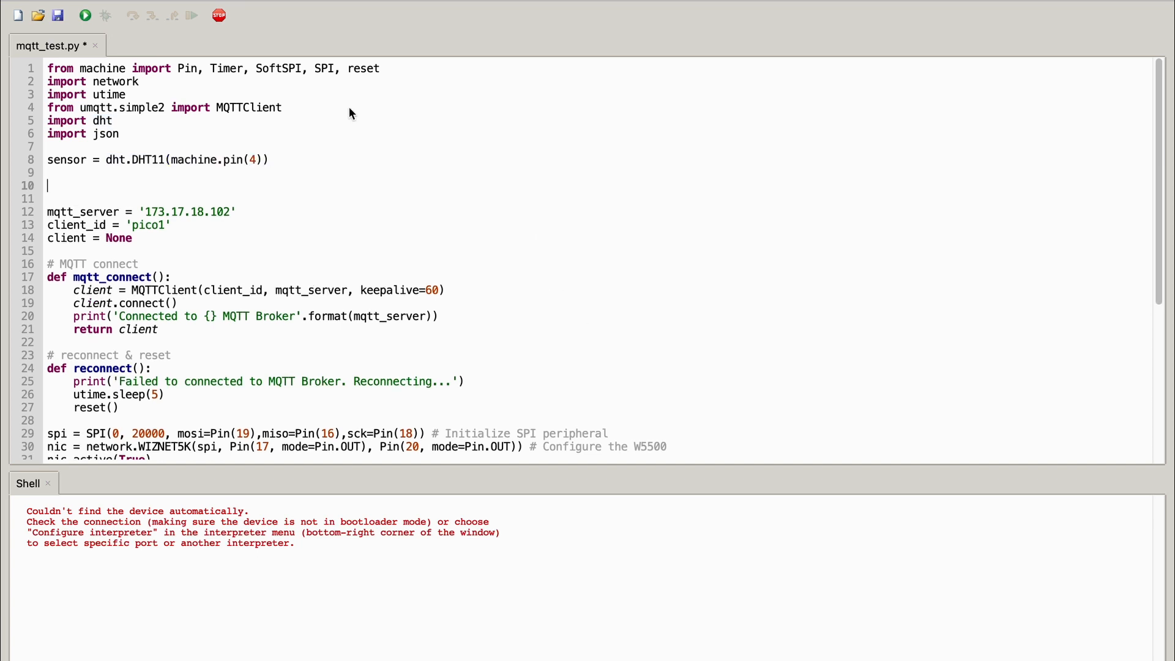
type("def readSensor():")
key("Return")
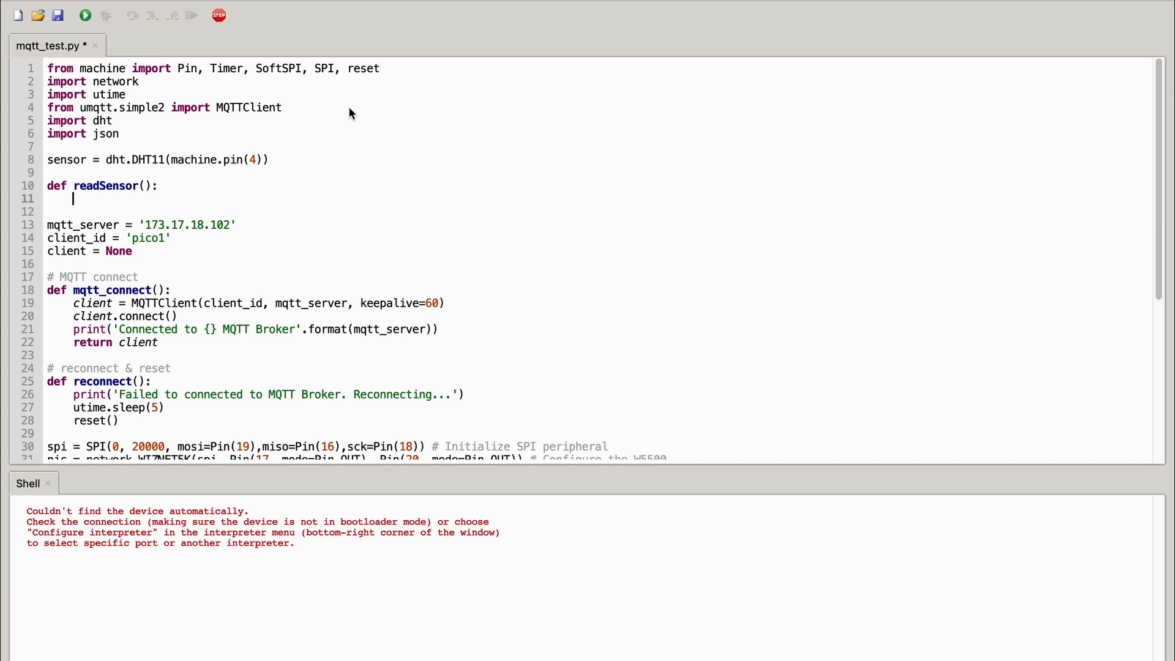
type("sensor.meassure()")
key("Return")
type("s")
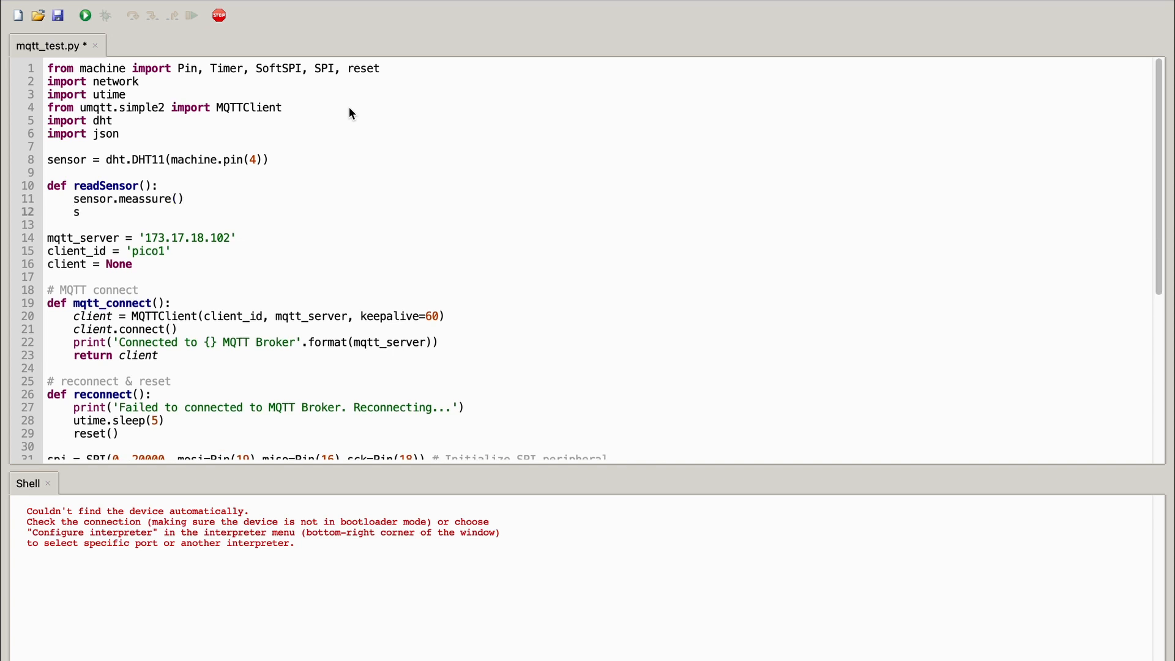
type("ensor.tempe")
type("rature()")
key("Return")
type("sen")
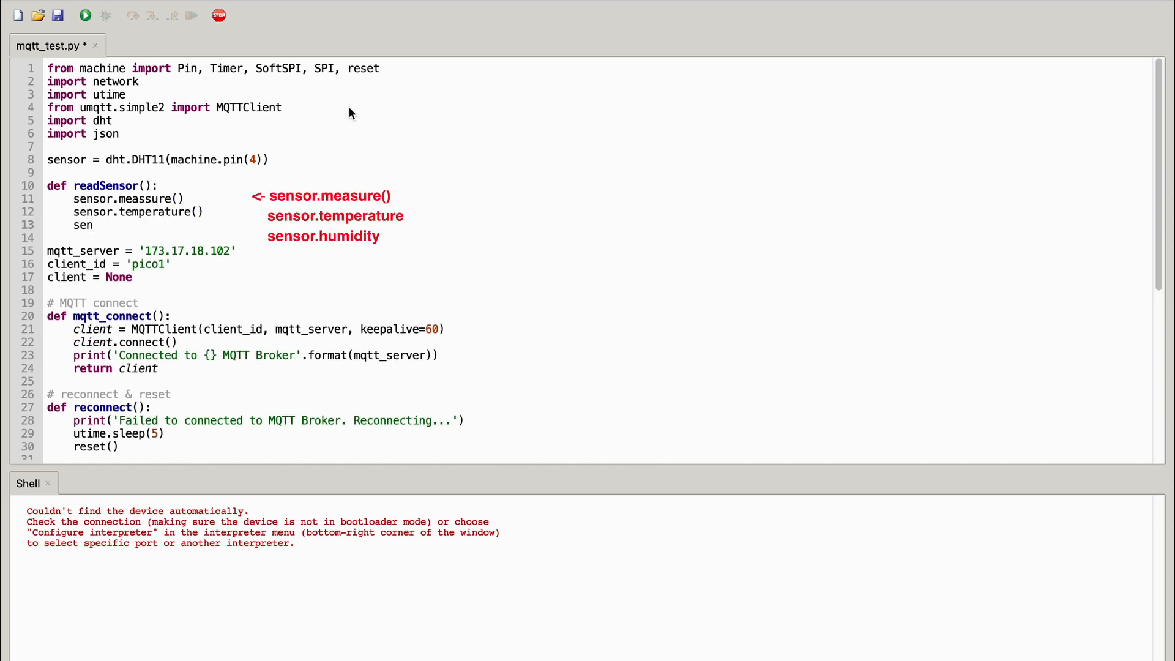
type("sor.hu")
type("midi")
type("ty()")
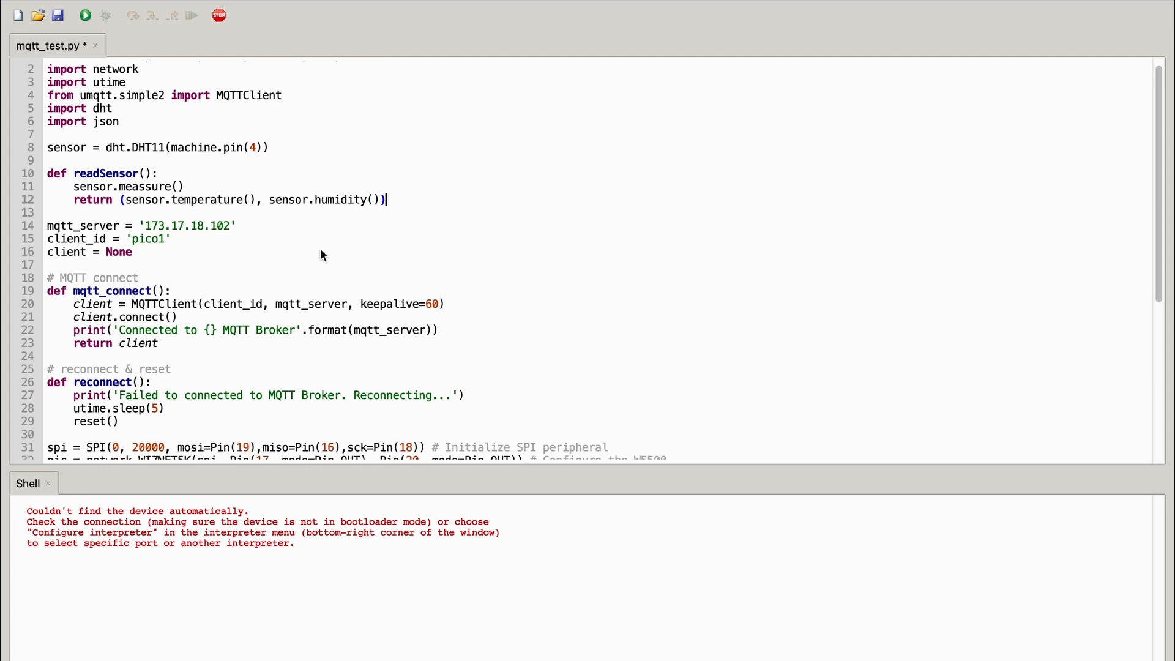
scroll(320, 249, "down", 3)
scroll(321, 248, "down", 3)
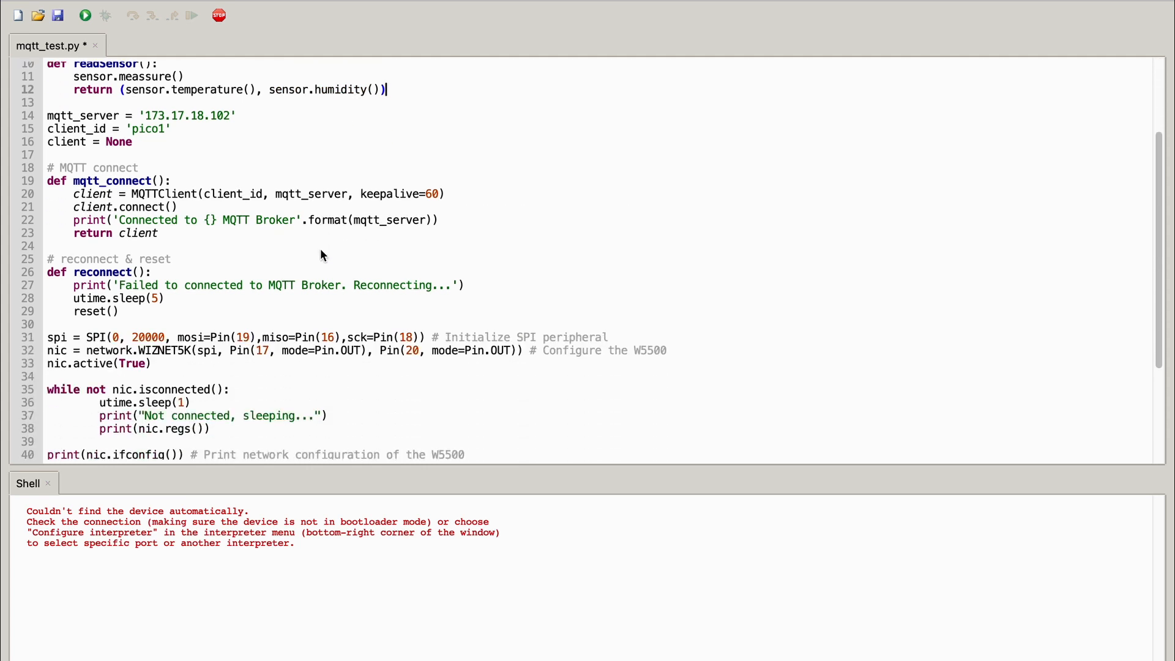
scroll(321, 249, "down", 3)
scroll(320, 249, "down", 3)
Step: In the loop call readSensor(), build a temperature/humidity dict, and set message = json.dumps(data)
left_click(271, 410)
key("Return")
type("temperature,")
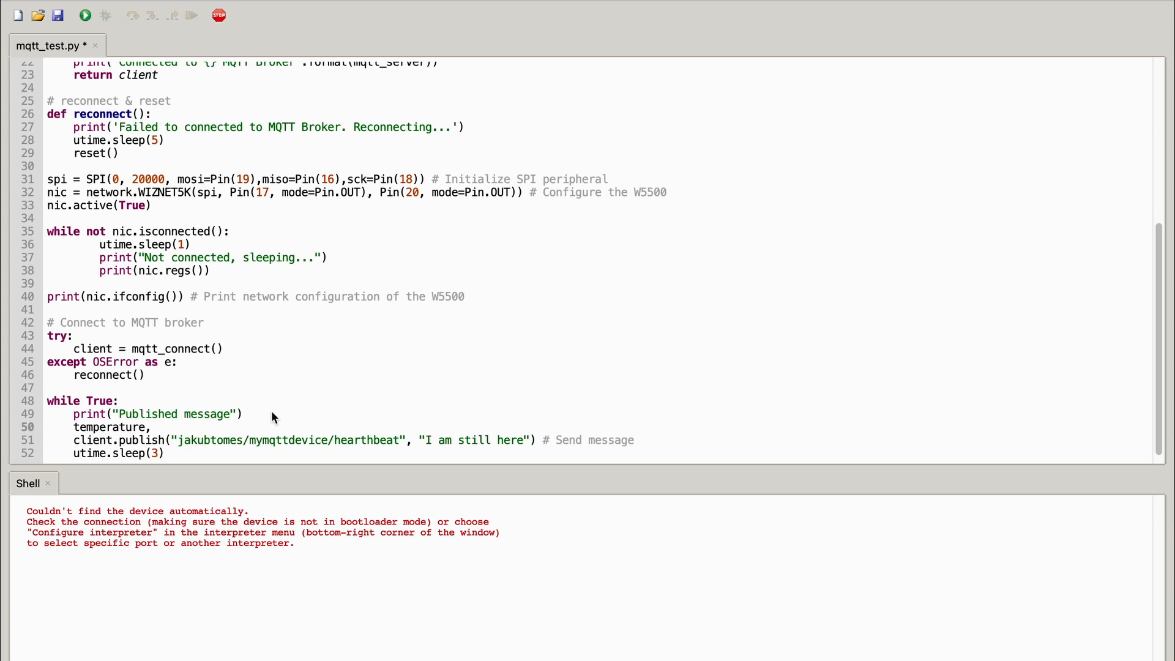
type(" humidity = readSensor()")
key("Return")
type("data = dict")
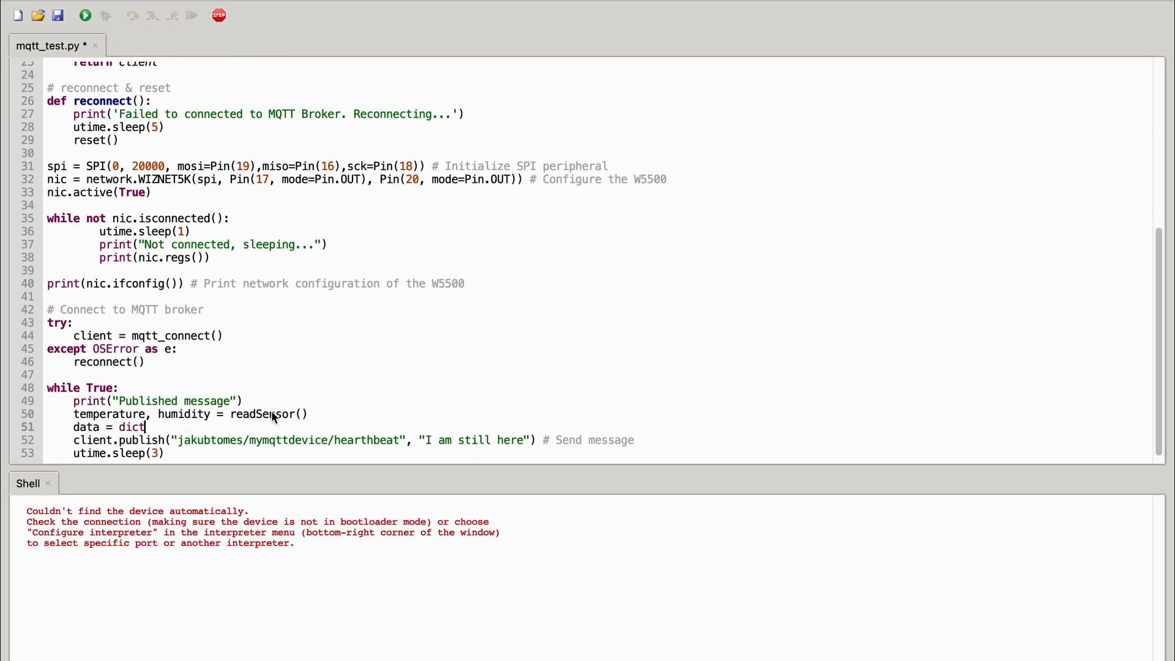
type("()")
key("Return")
type("d")
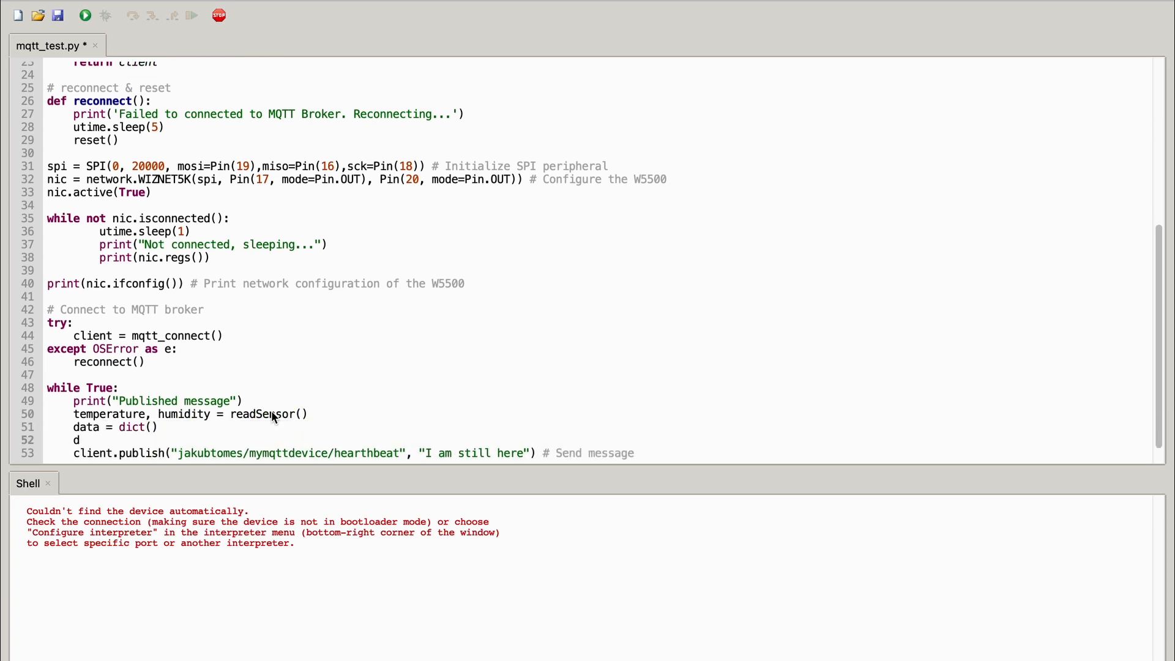
type("ata[\"temperature\"] = te")
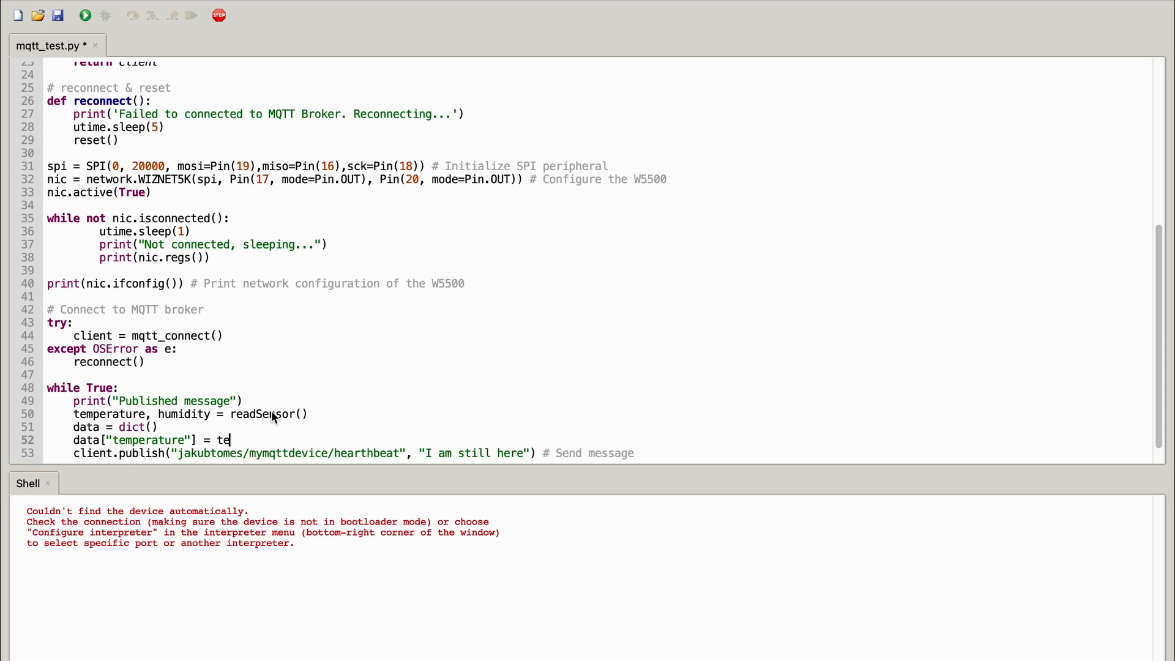
type("mperature")
key("Return")
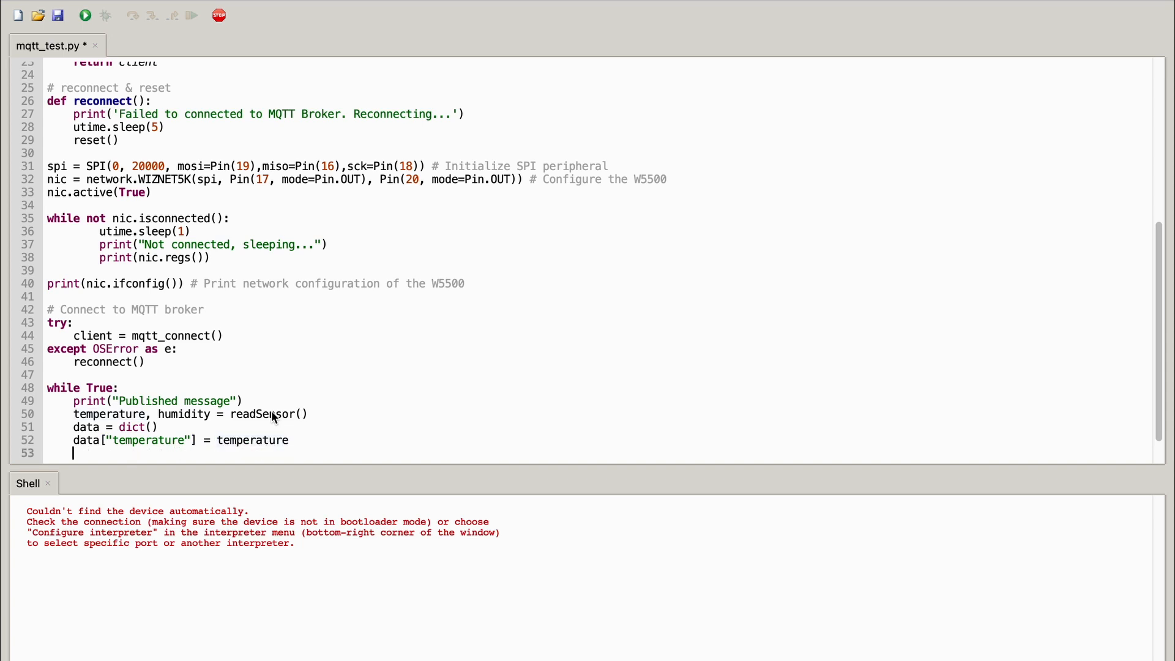
type("data[\"humidity\"] = humidity")
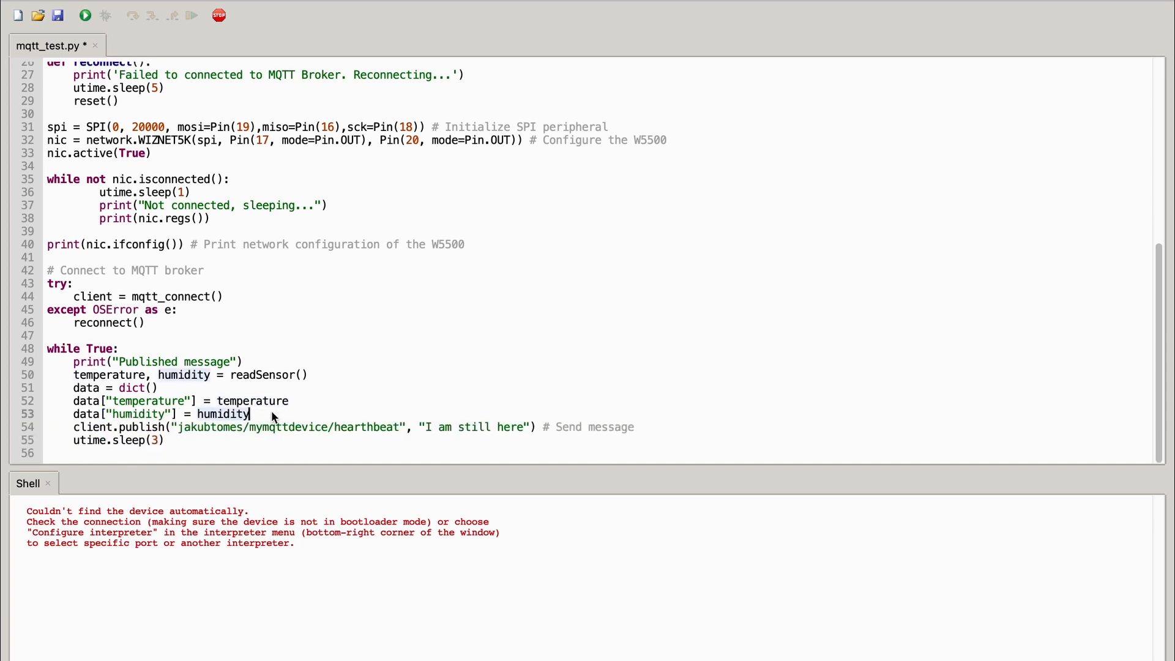
key("Return")
type("message = json.dumps(da")
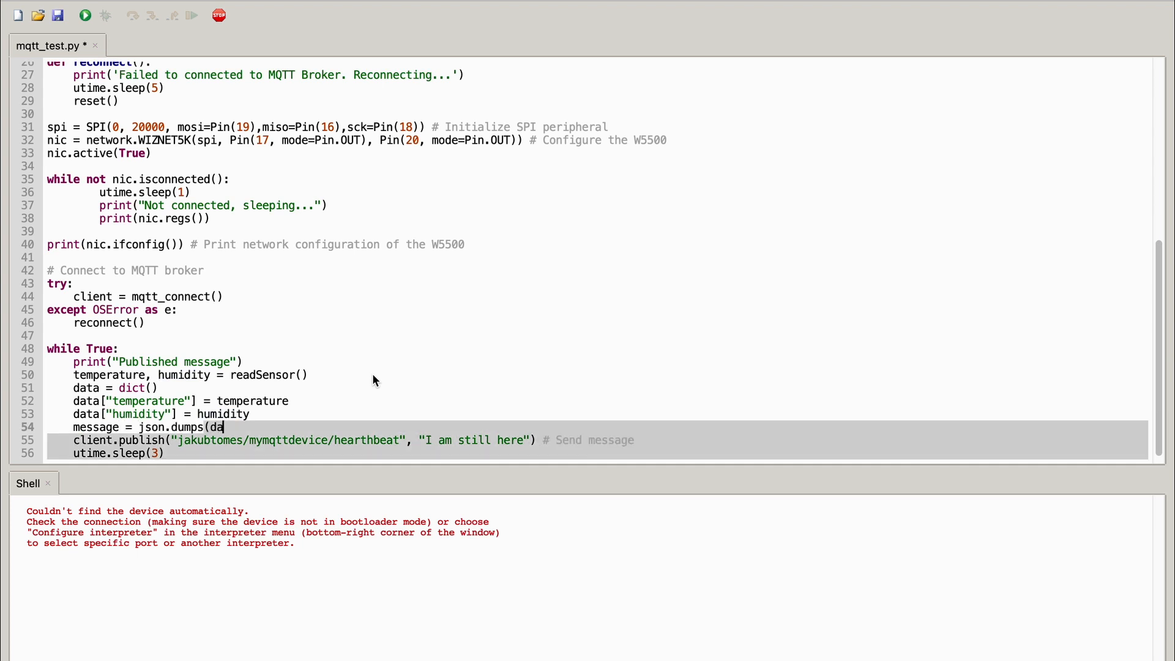
type("ta)")
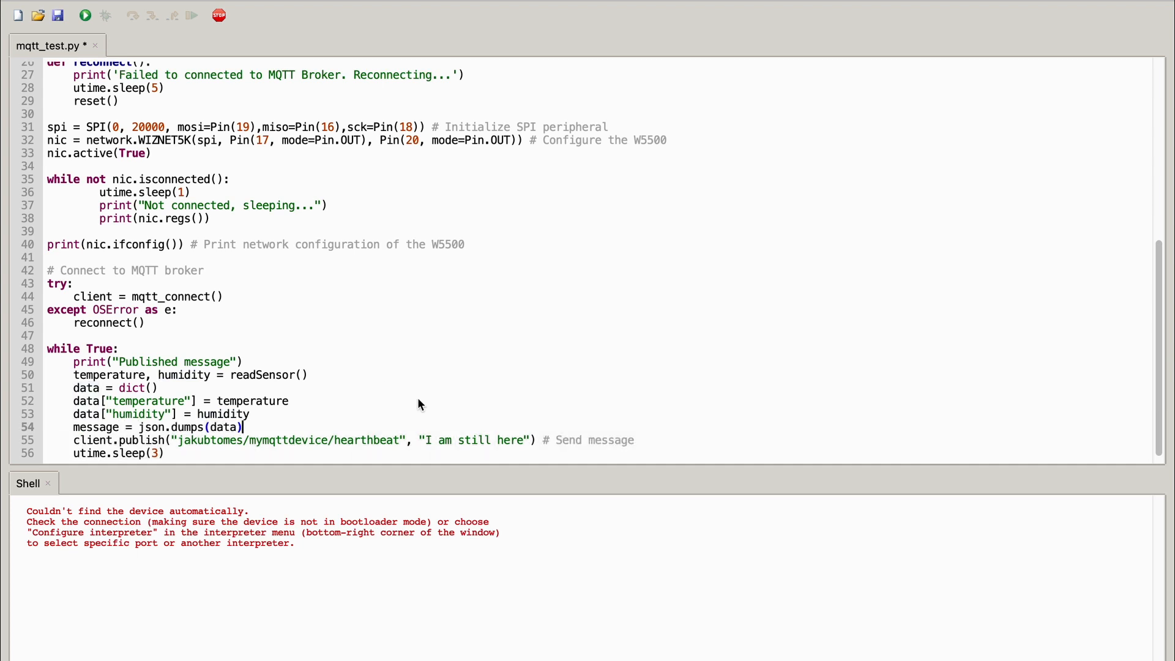
left_click_drag(531, 440, 443, 446)
type("message")
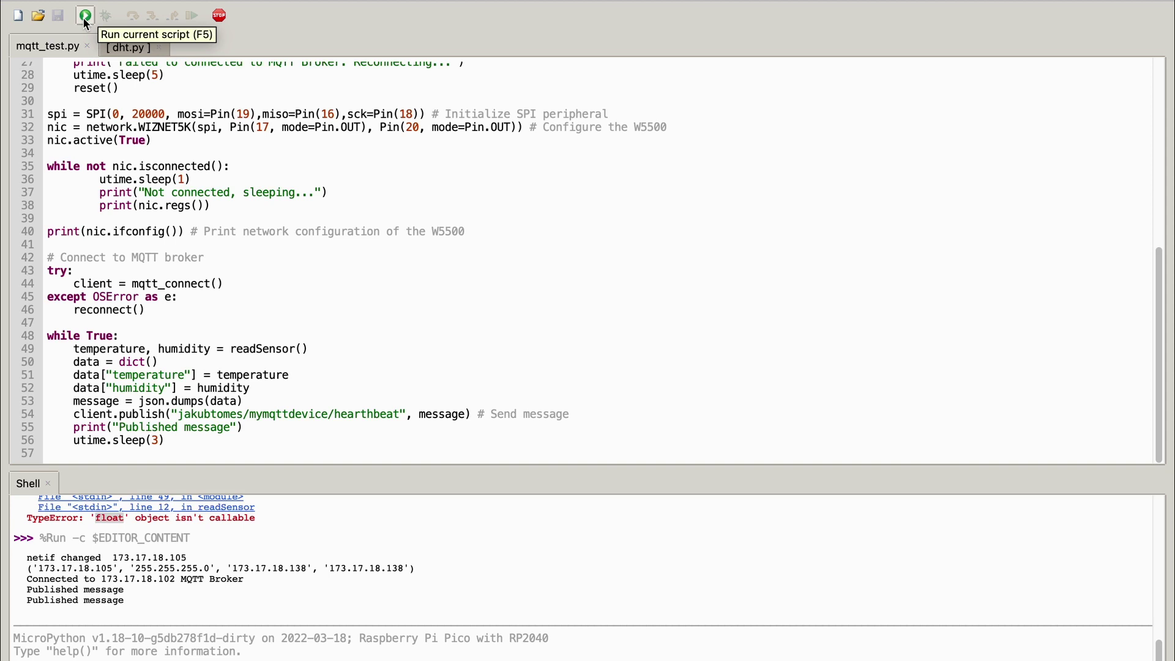
Step: Run the edited script on the Pico and switch to MQTT Explorer's jakubtomes topic
left_click(86, 16)
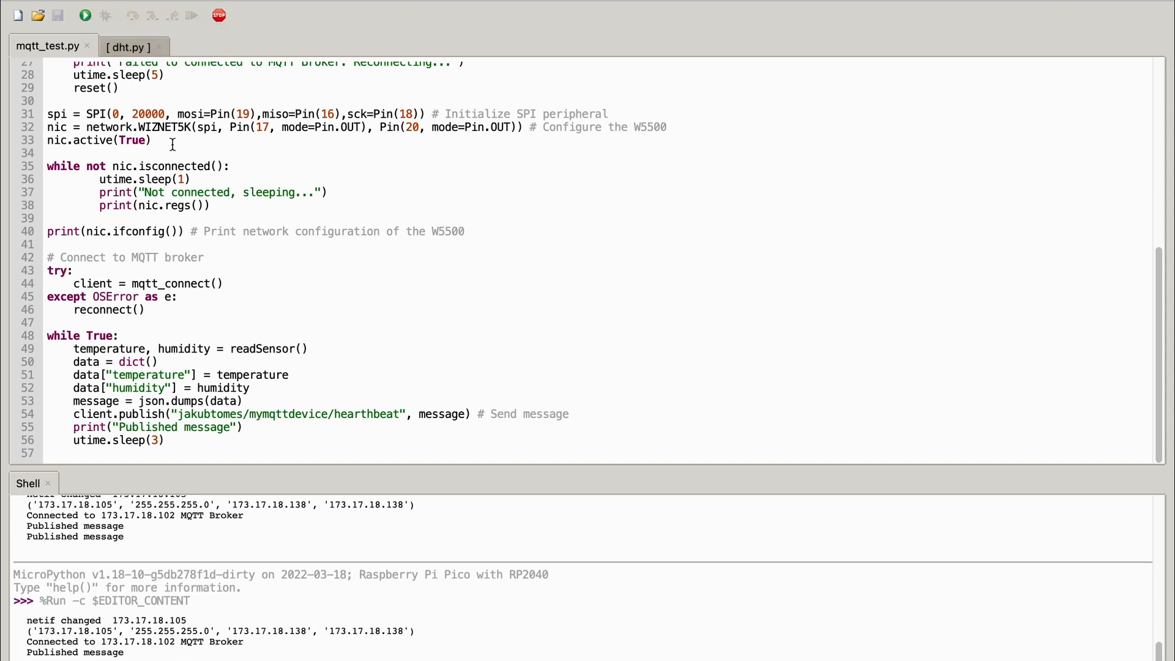
left_click(223, 141)
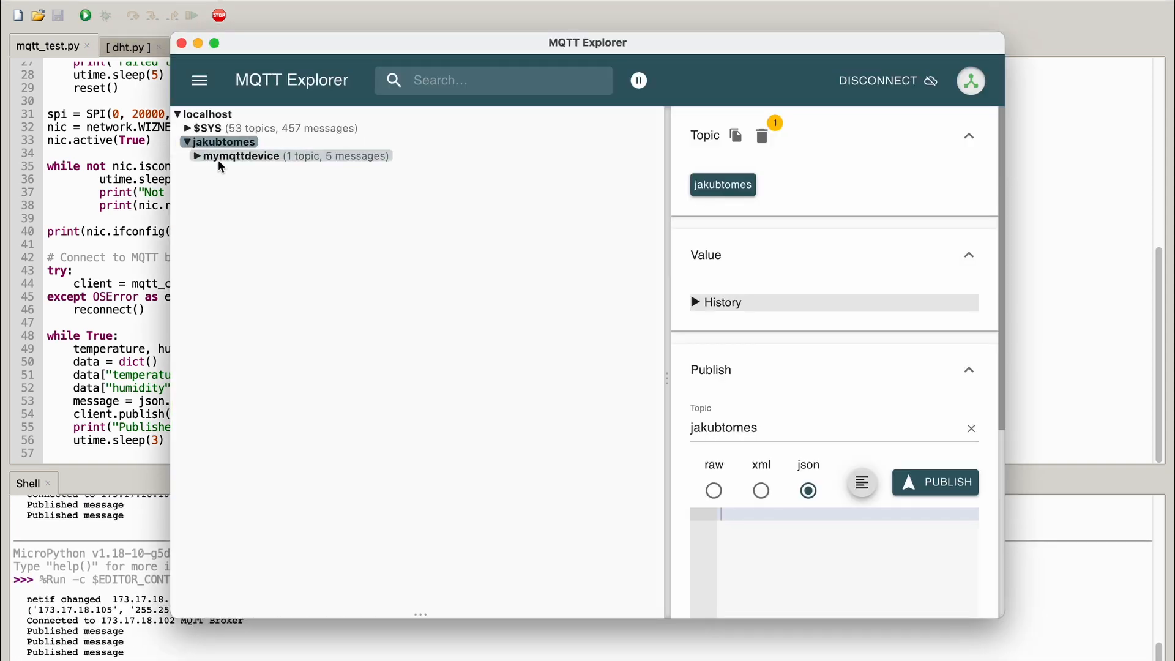
Step: Expand mymqttdevice and select hearthbeat to view its humidity/temperature JSON value
left_click(240, 157)
left_click(234, 170)
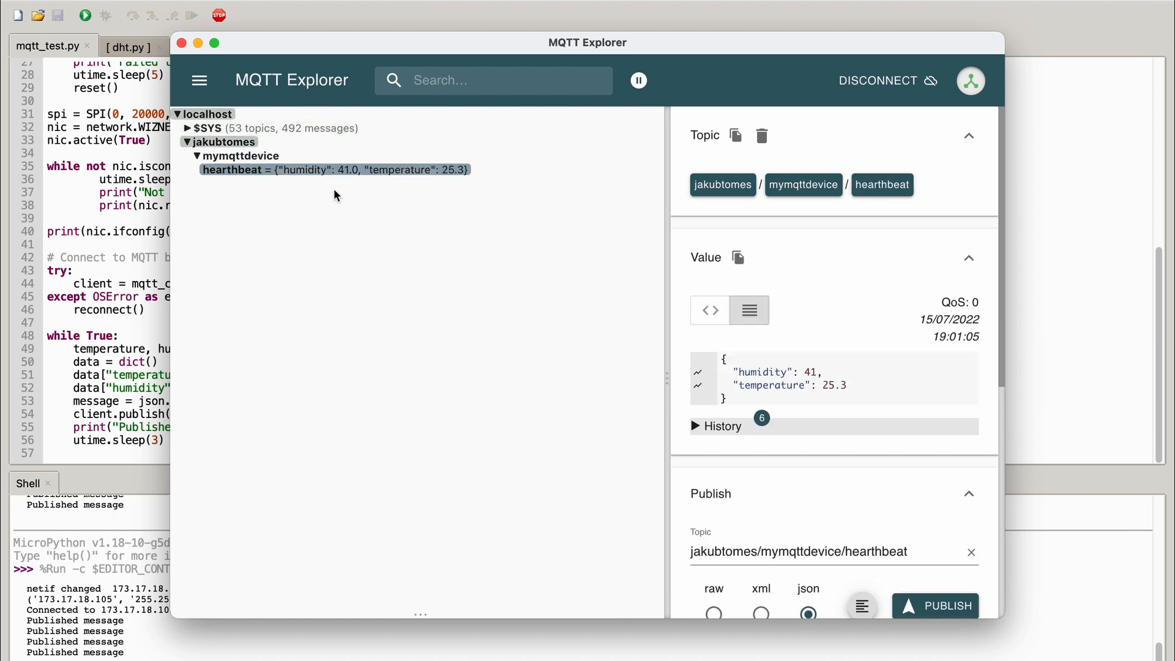